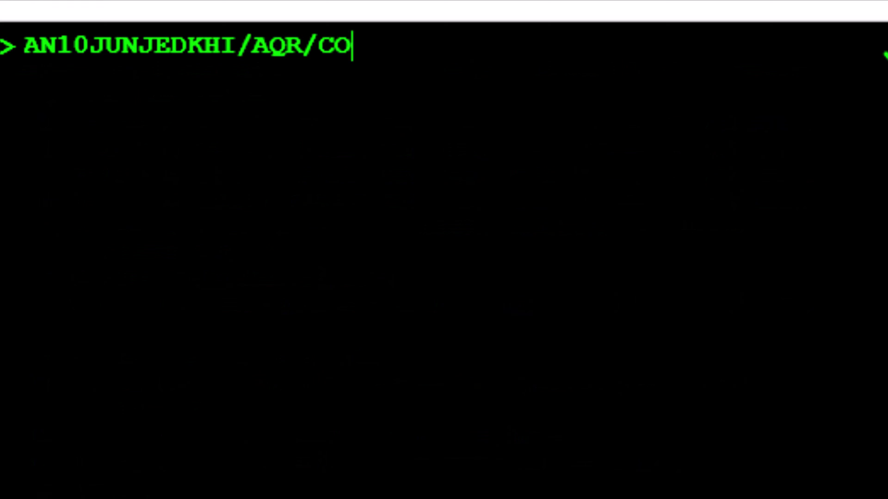
Book 10JUN Jeddah–Karachi option 1 (QR1189 JED–DOH, QR610 DOH–KHI) and cancel old segments 4-5
key("Return")
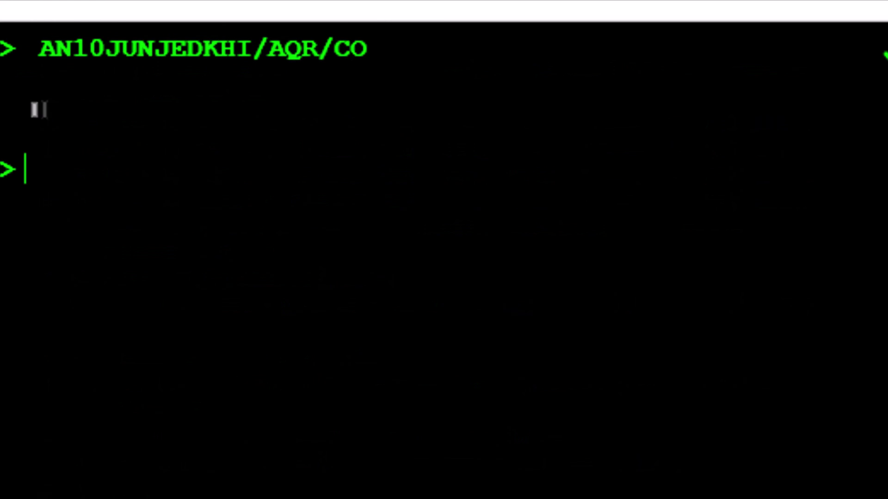
type("SS1O1")
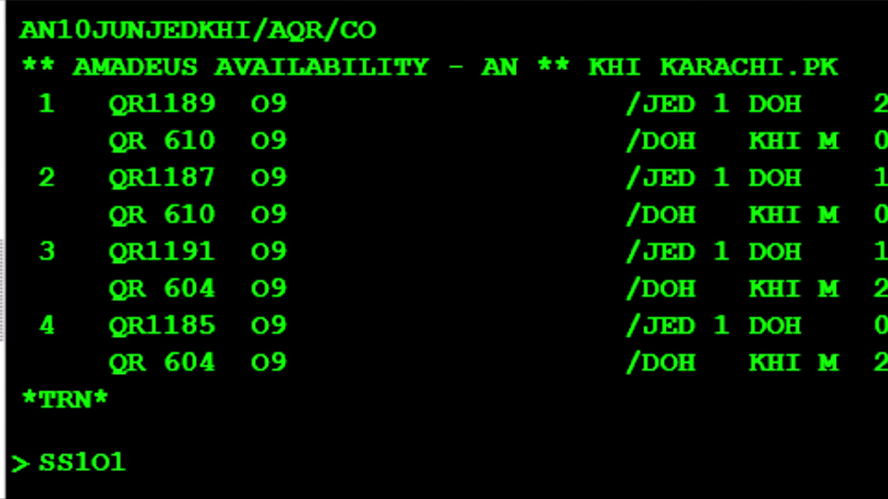
key("Return")
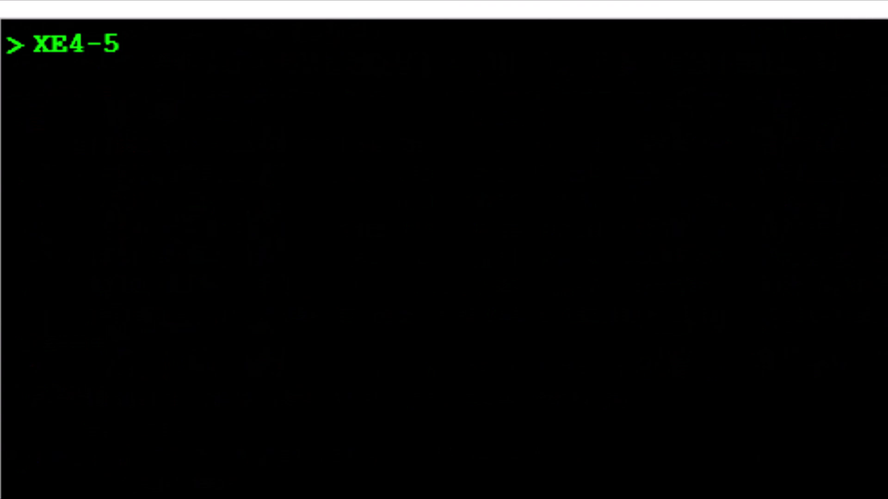
key("Return")
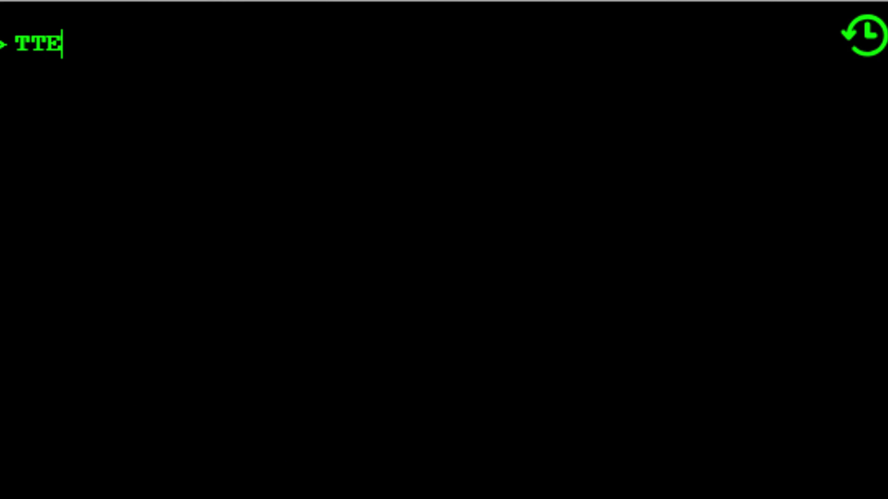
Enter the TTE/T1 entry to delete stored fare record 1
type("/T")
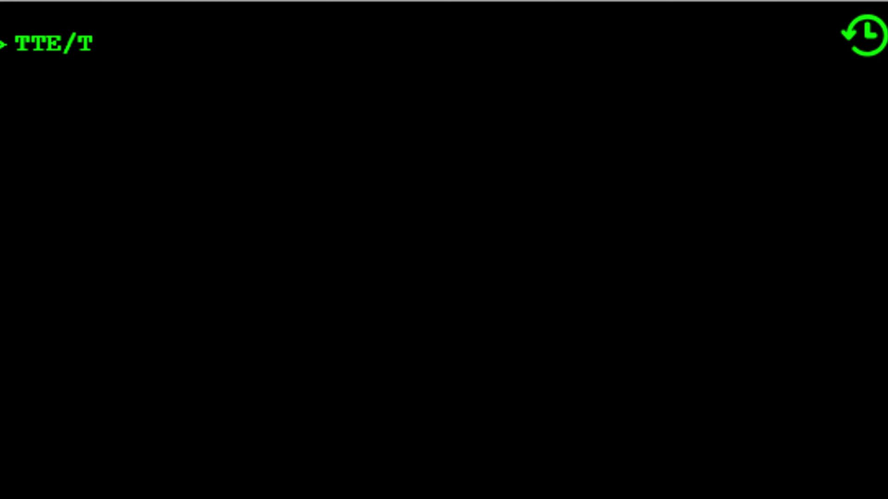
type("1")
Delete TST 1, then enter the reissue pricing entry FXI/S2-3,5-6
key("Return")
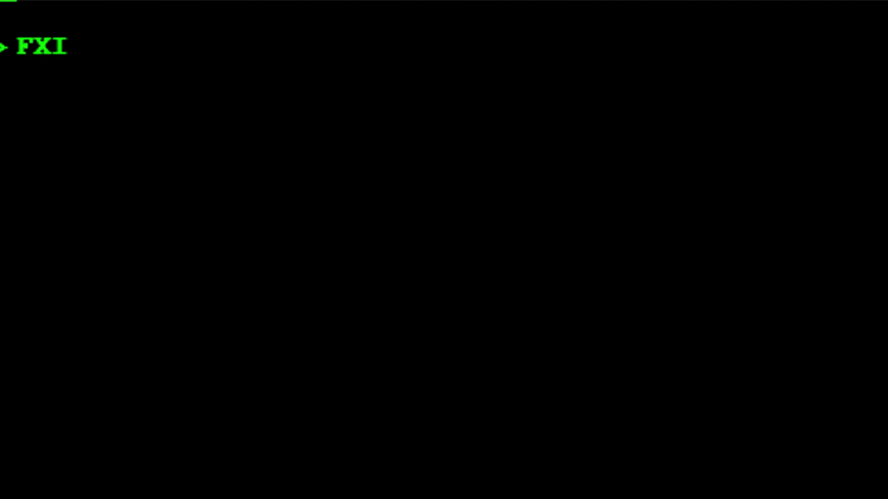
type("/S")
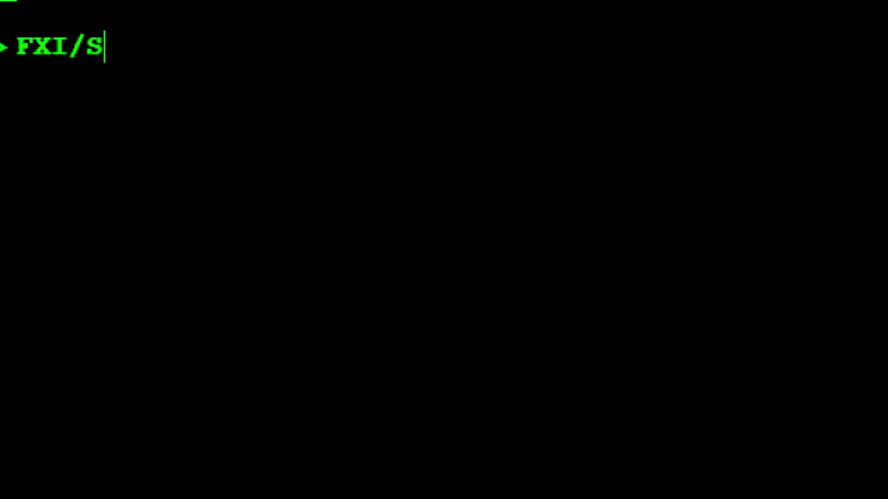
type("2")
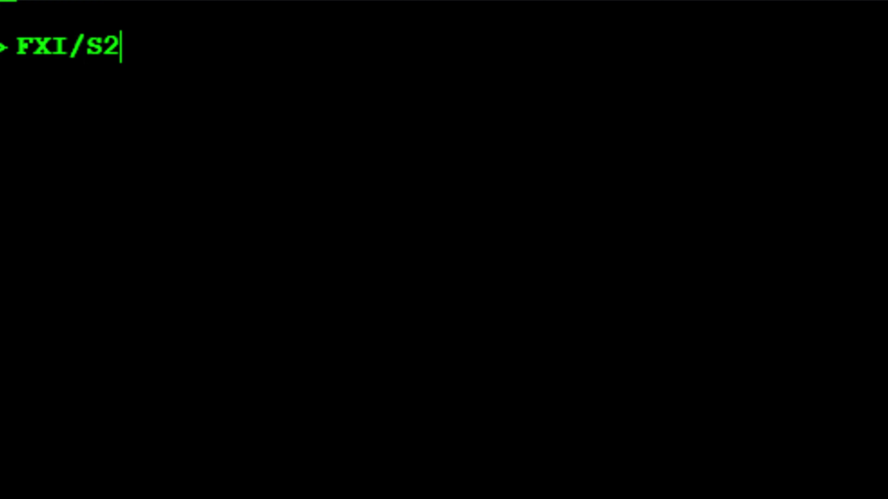
type("-3")
type(",")
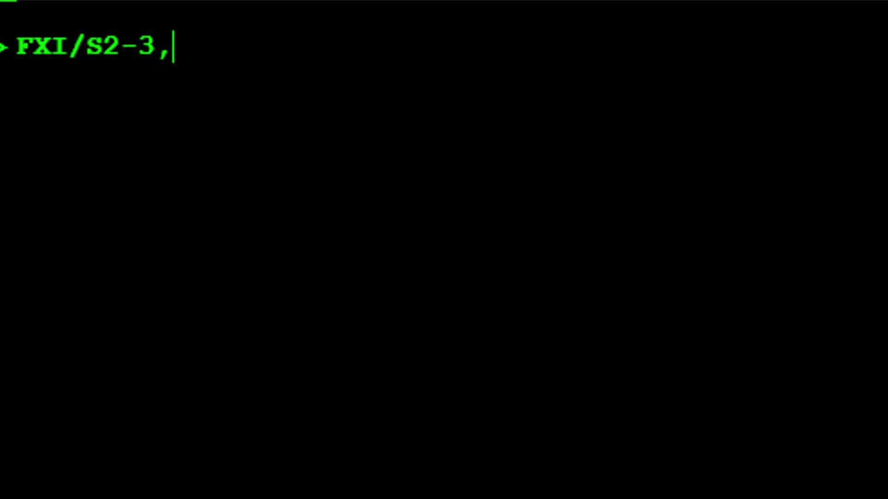
type("5")
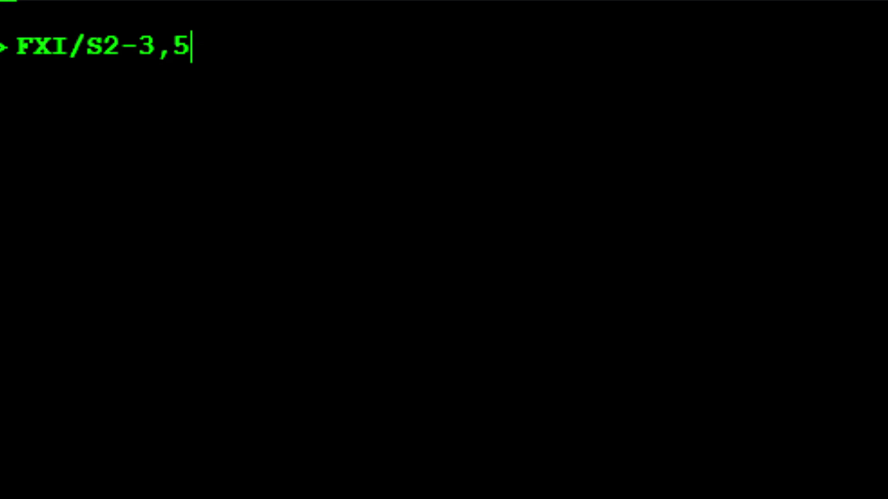
type("-6")
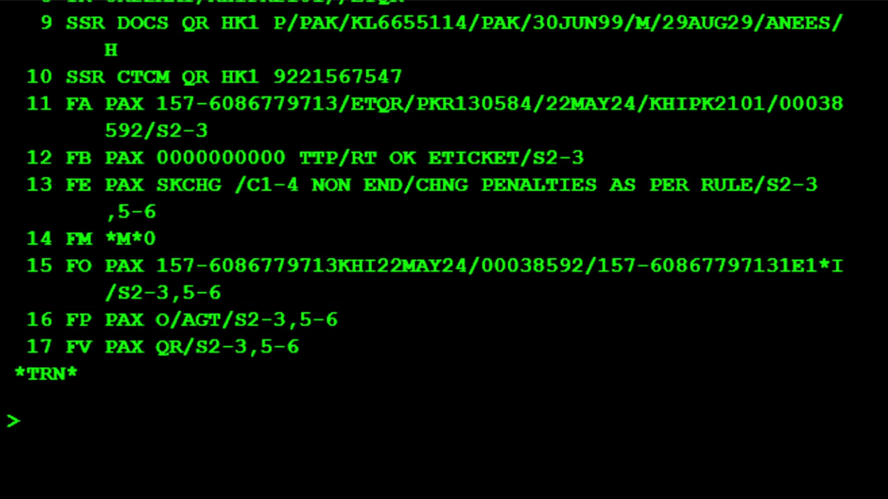
Display TST 2 with TQT/T2, showing USD 178.00, PKR 49660 and a 0.00 grand total
type("TQT")
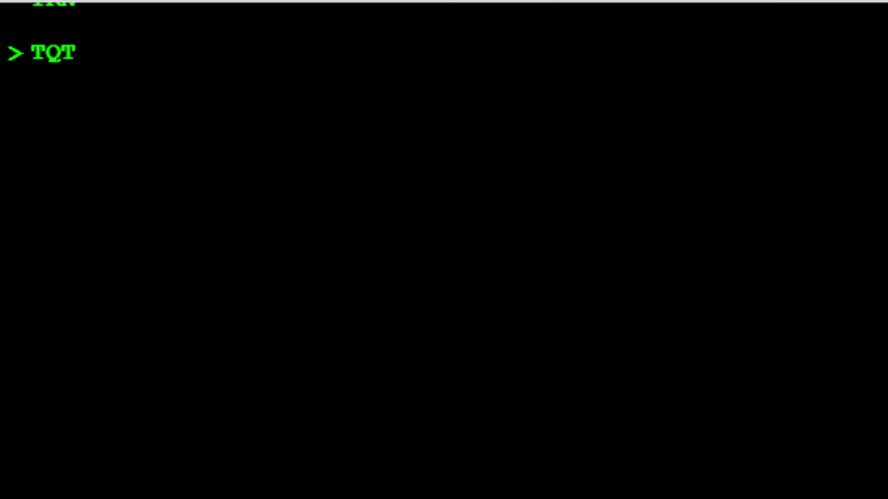
type("/T2")
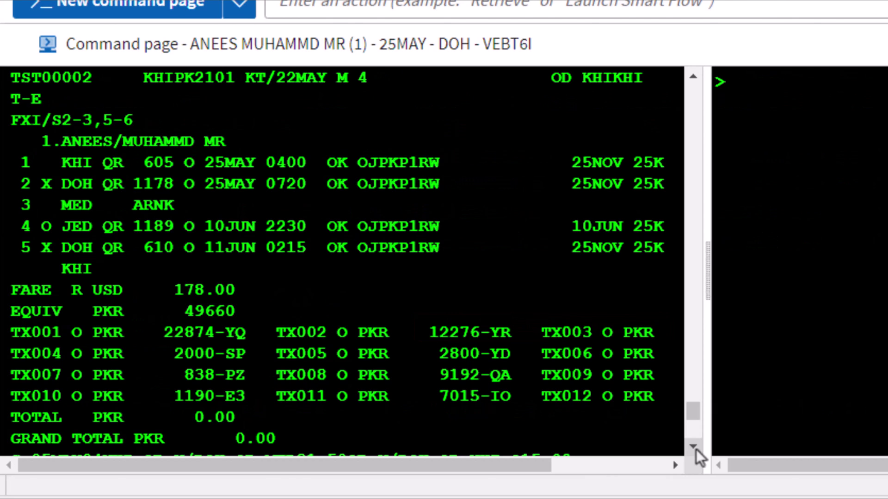
left_click(694, 447)
left_click(694, 447)
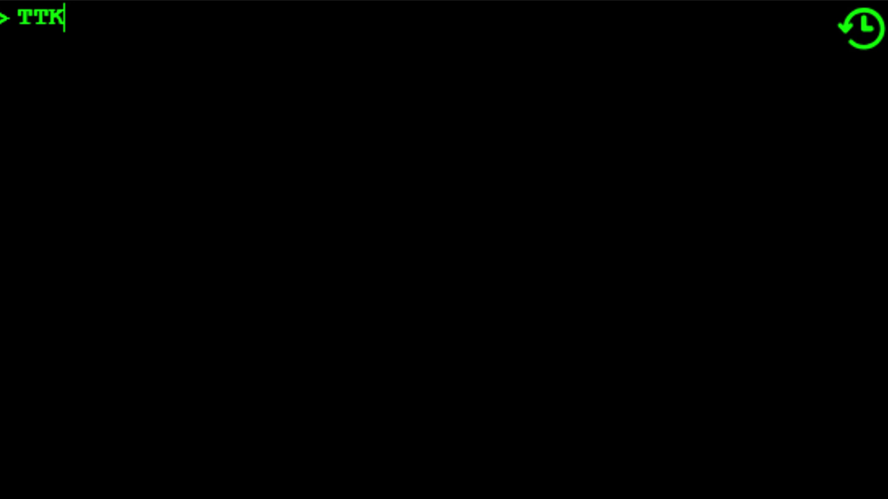
Enter TTK/T2/K1278.9334771/T0 for BSR 278.9334771 and a zero total on TST 2
type("/T")
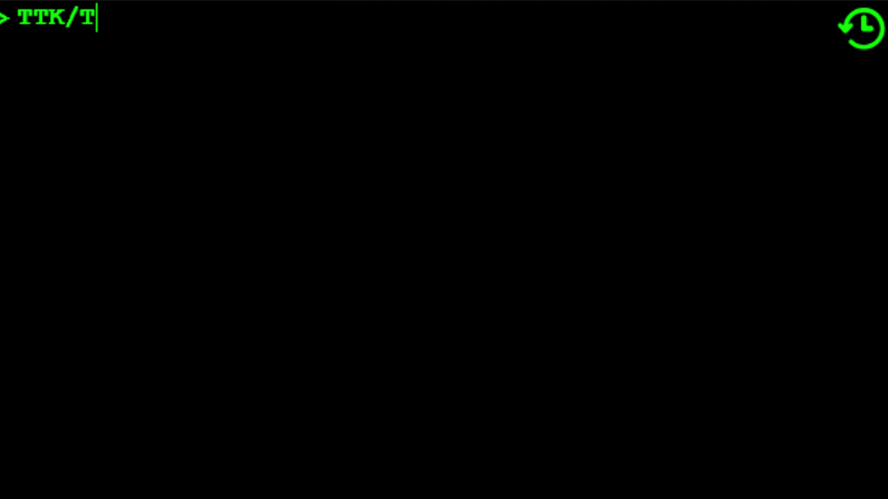
type("2/K1")
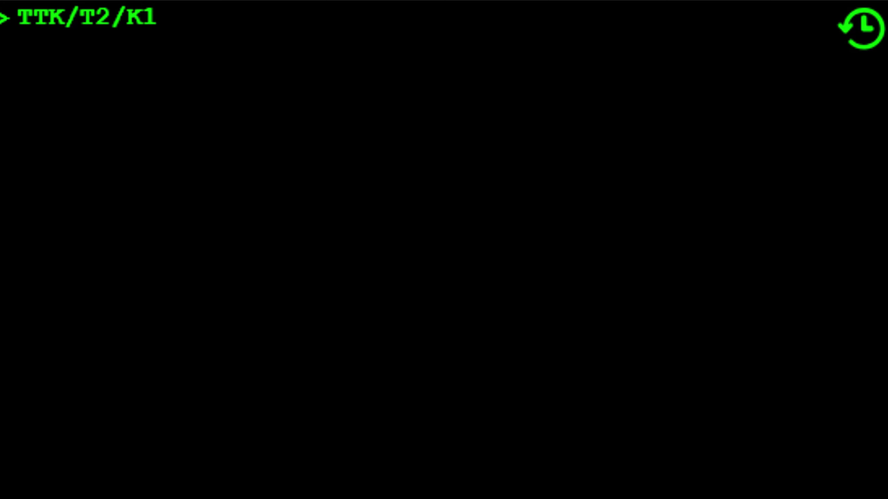
type("278.9334771")
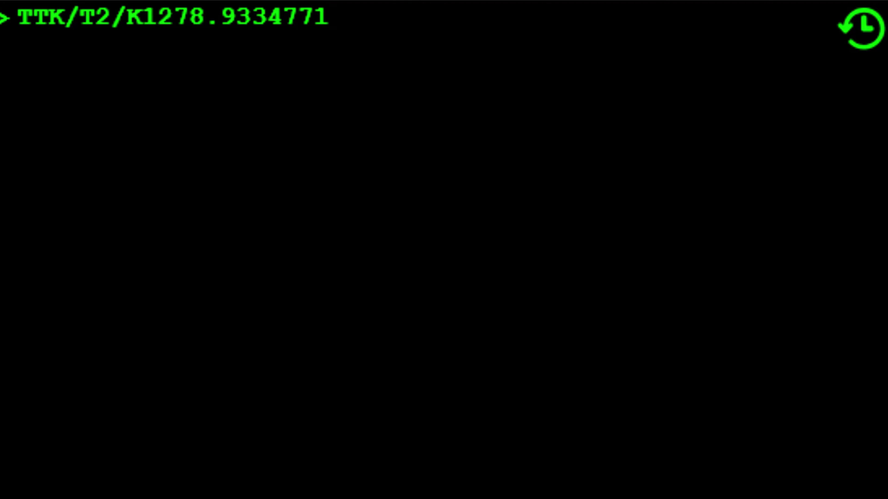
type("/T")
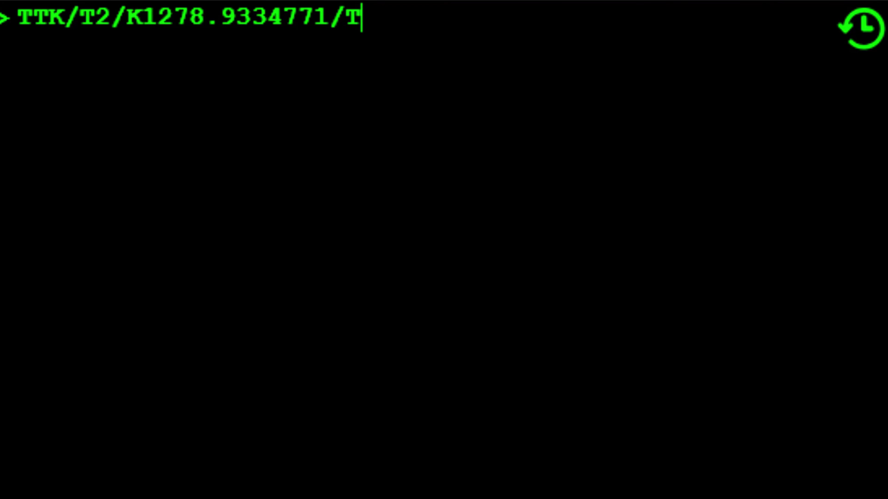
type("0")
Apply BSR 278.9334771 and PKR 0 total to TST 2, then save and redisplay with RF A;ER
key("Return")
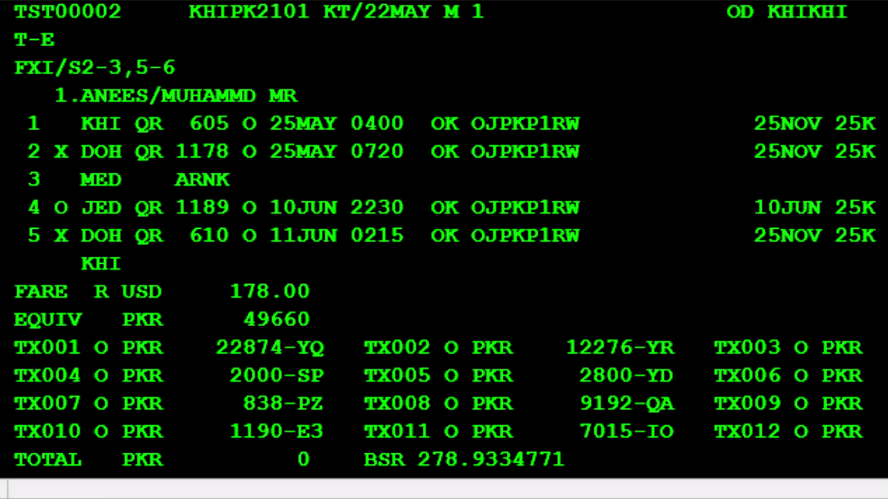
scroll(444, 241, "down", 1)
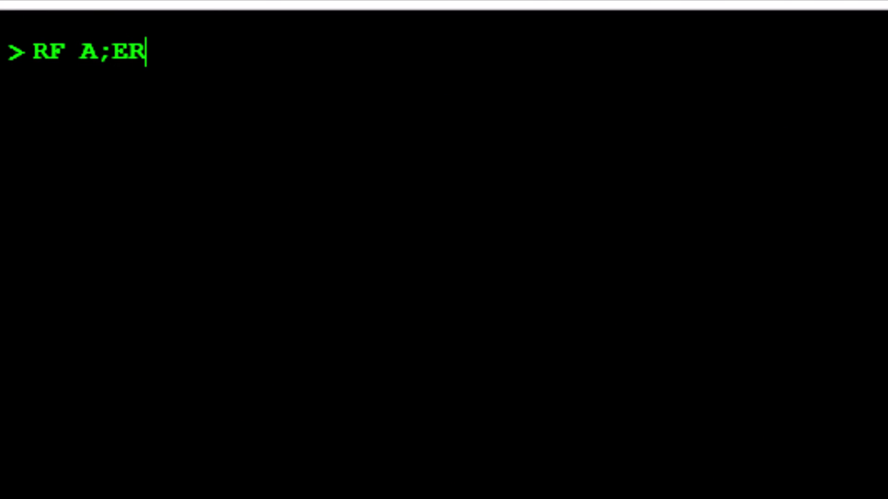
key("Return")
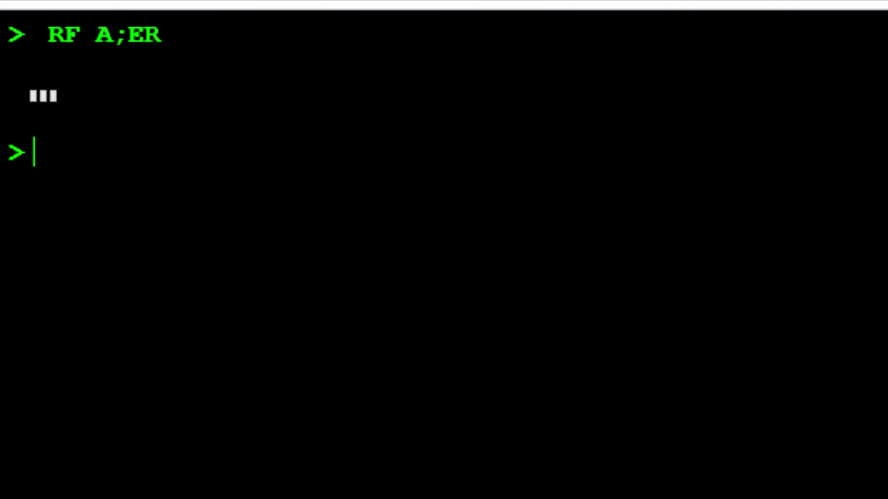
scroll(881, 29, "up", 1)
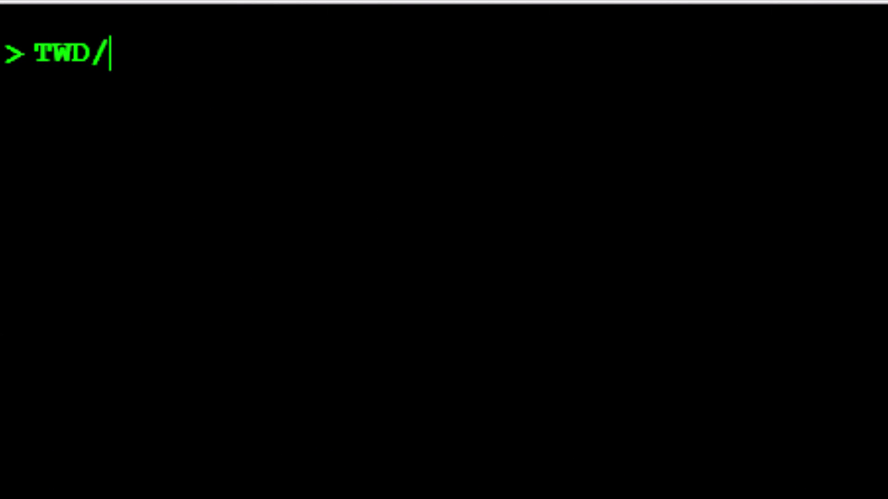
Display the original e-ticket from the line 11 FA element with TWD/L11
type("L")
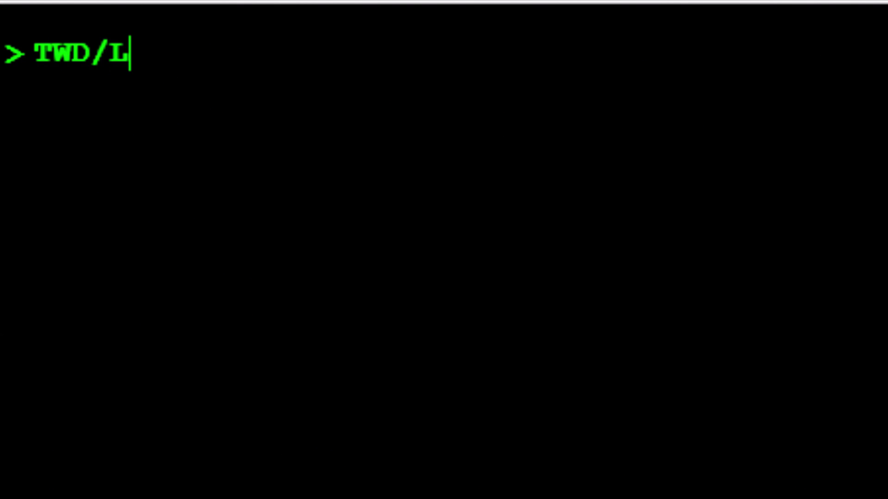
type("11")
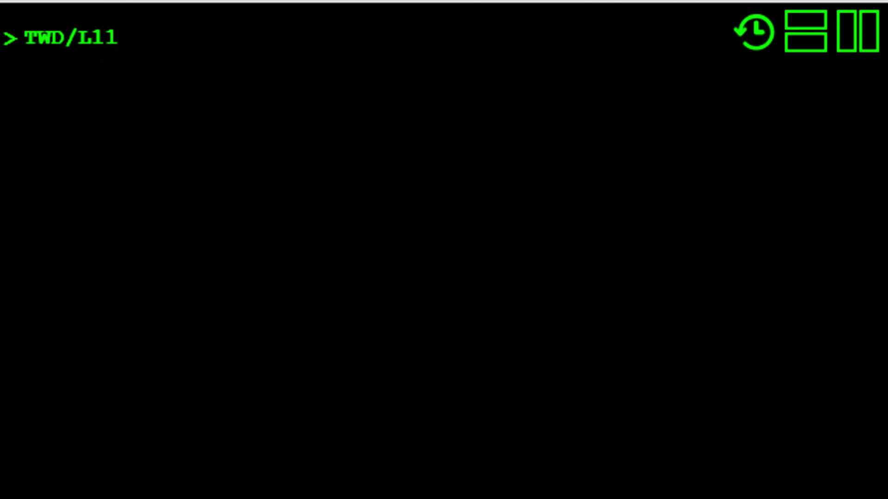
key("Return")
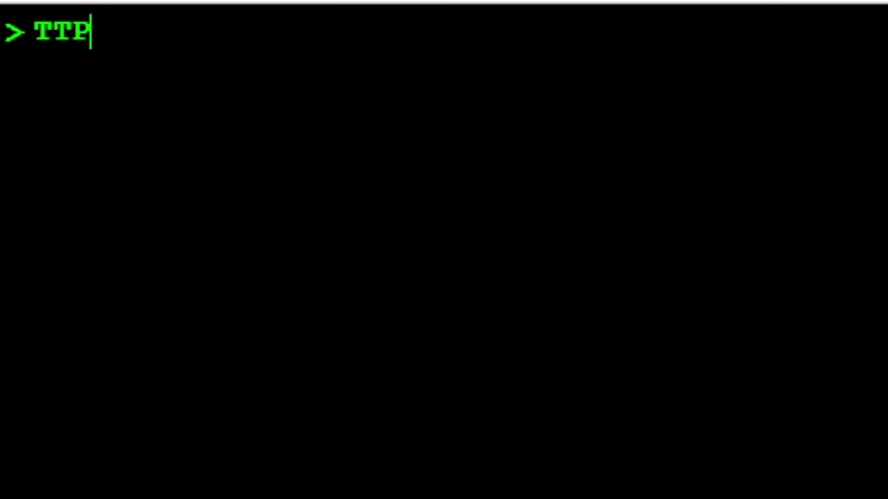
Issue the reissued e-ticket for segments 2-3 and 5-6 with TTP/S2-3,5-6/P1
type("/")
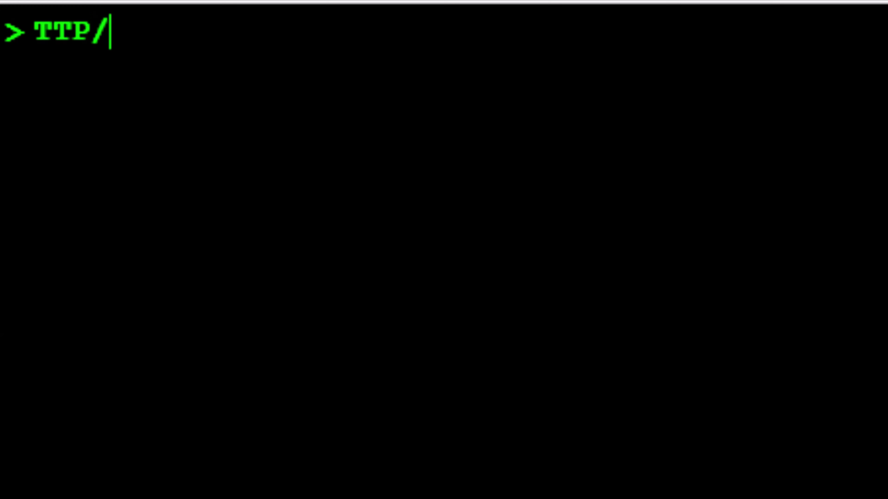
type("S2")
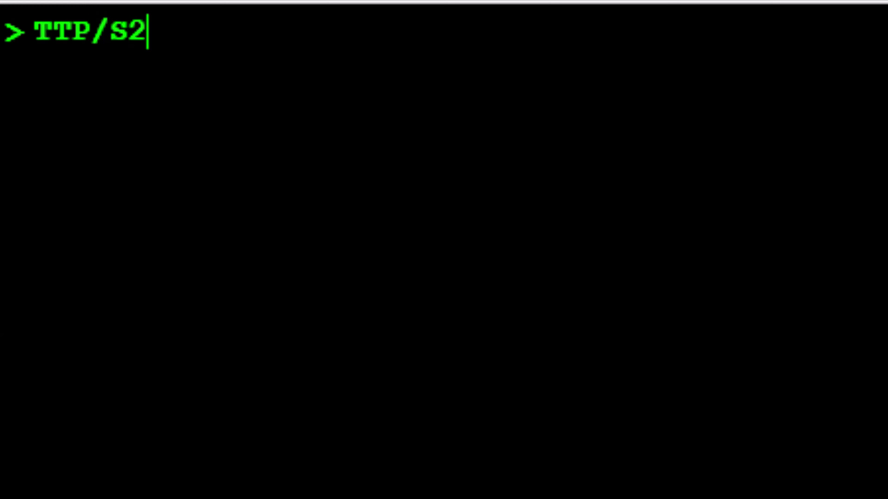
type("-3")
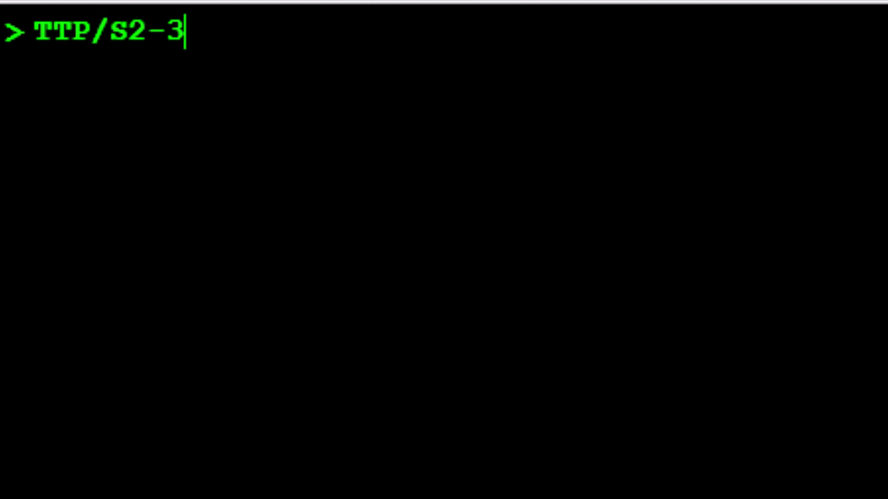
type(",5-6")
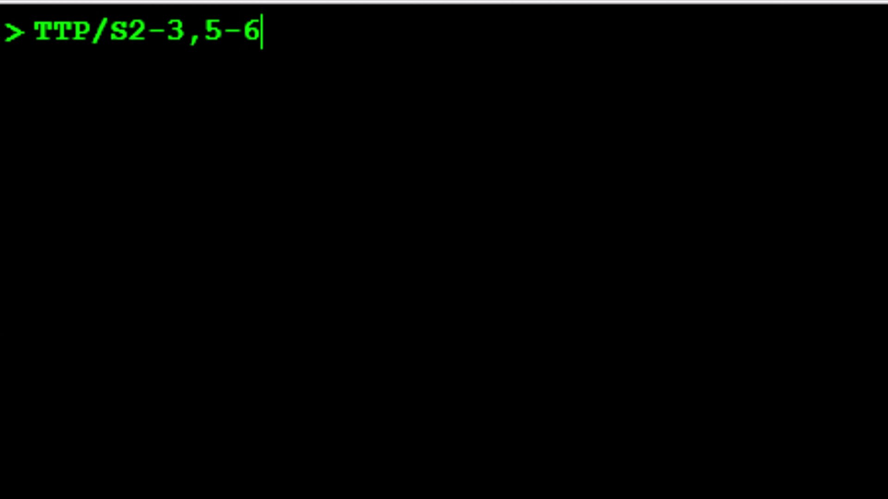
type("/P")
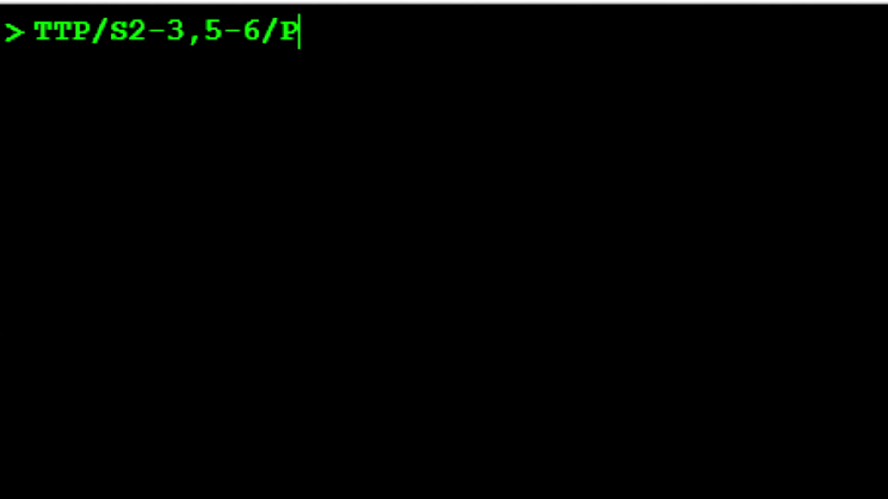
type("1")
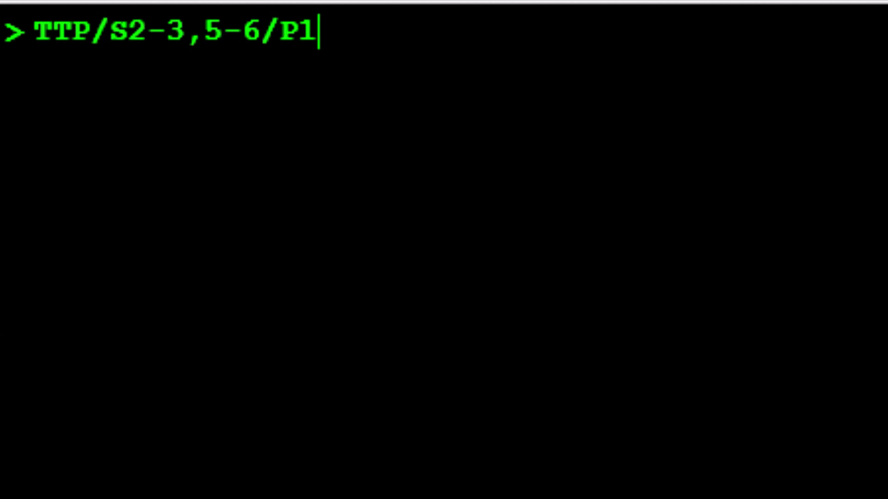
key("Return")
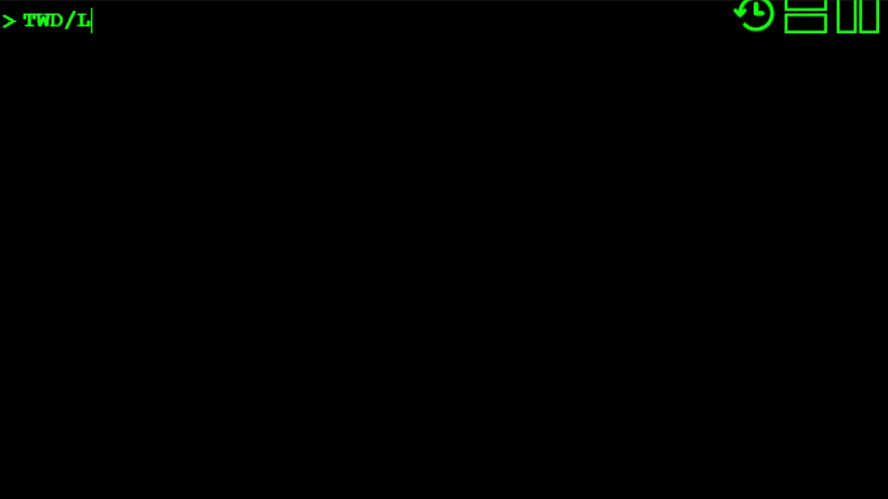
Display the new e-ticket with TWD/L11, showing the 10JUN Jeddah return, NO ADC and BSR 278.9334771
type("11")
key("Return")
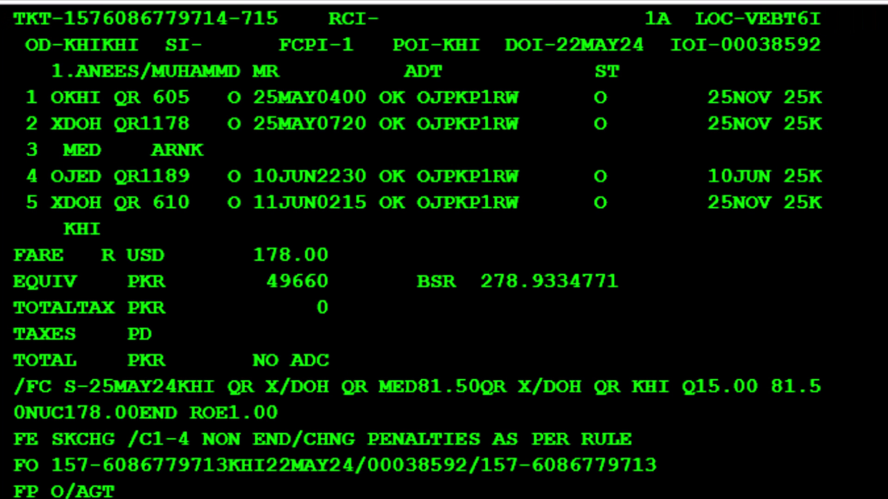